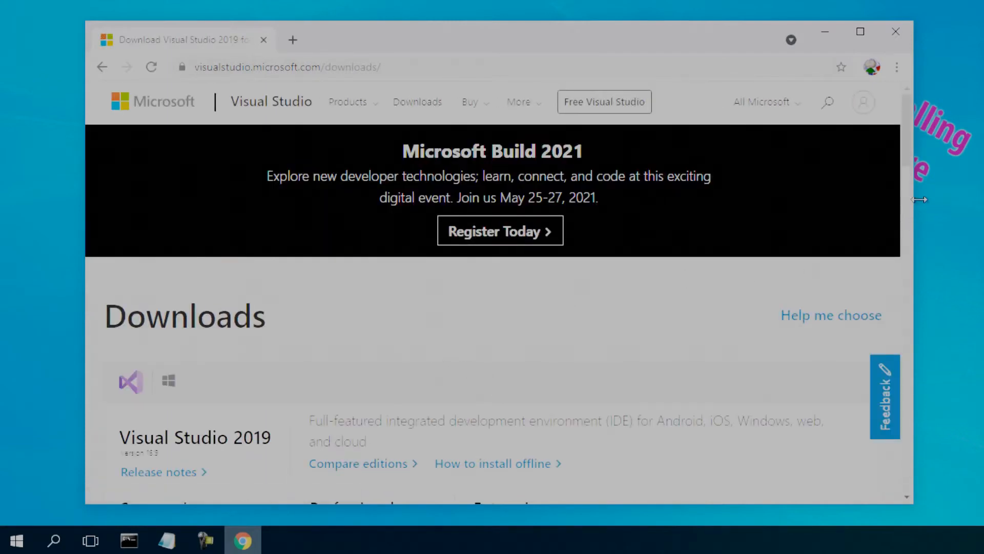
Open the older Visual Studio downloads page and proceed to the downloads for the 2017 products
{"action": "left_click_drag", "start_coordinate": [910, 160], "coordinate": [895, 420]}
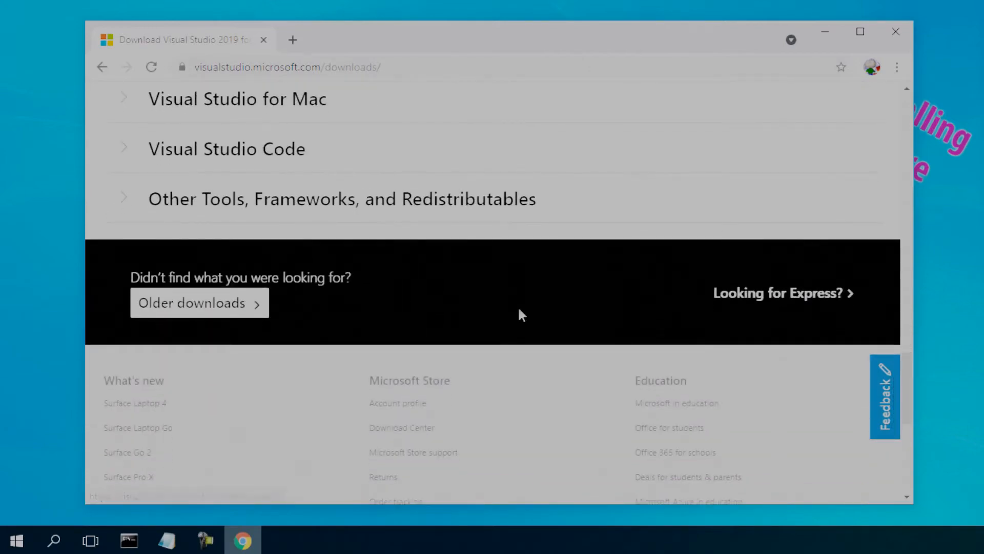
{"action": "left_click", "coordinate": [194, 306]}
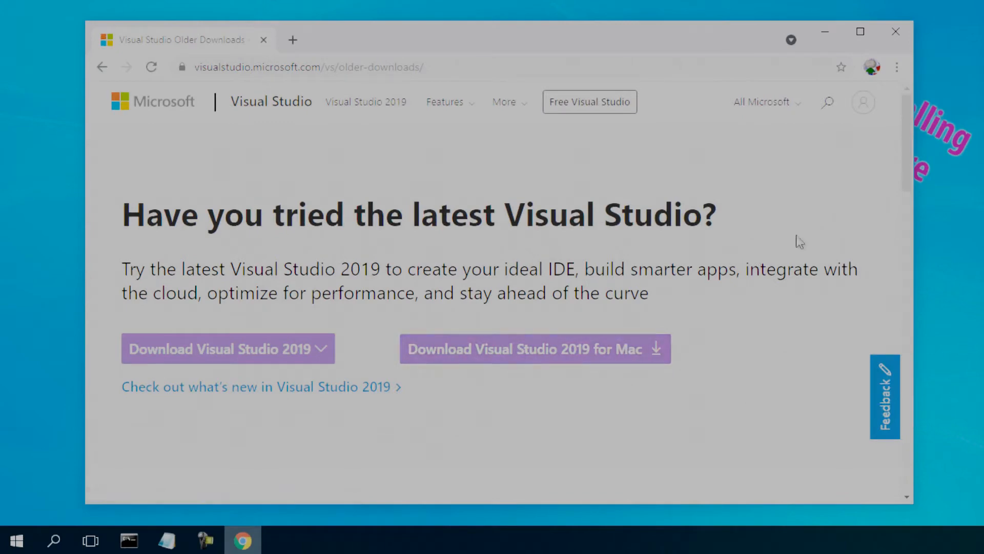
{"action": "left_click_drag", "start_coordinate": [912, 159], "coordinate": [900, 258]}
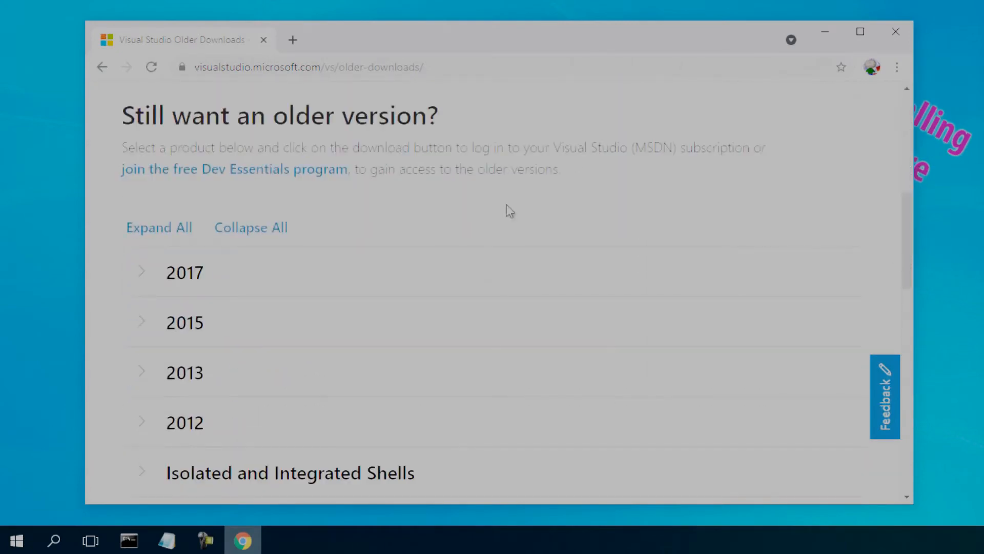
{"action": "left_click", "coordinate": [198, 282]}
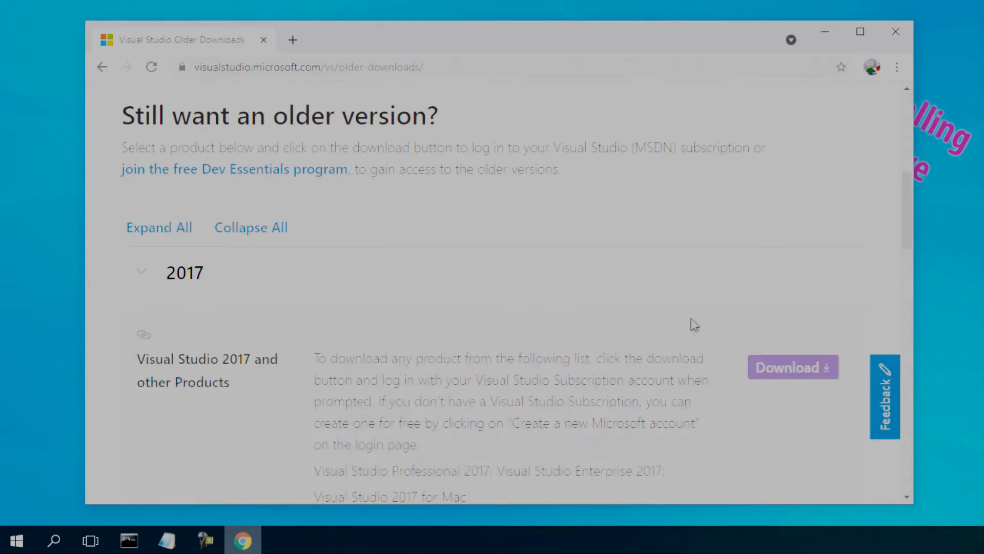
{"action": "left_click", "coordinate": [787, 375]}
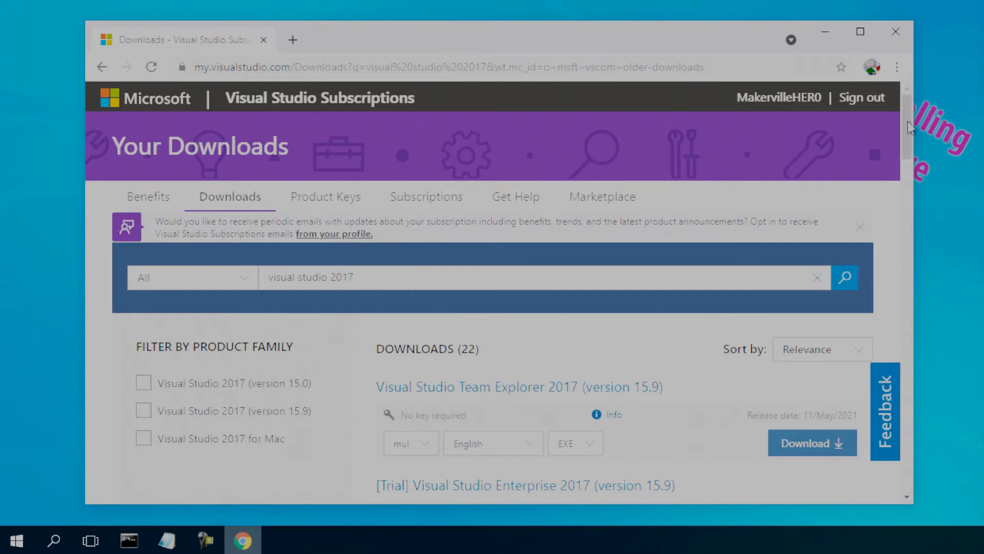
Download Visual Studio Community 2017 (version 15.9), run the downloaded file, and continue past the installer's license and privacy notice
{"action": "left_click_drag", "start_coordinate": [905, 119], "coordinate": [907, 160]}
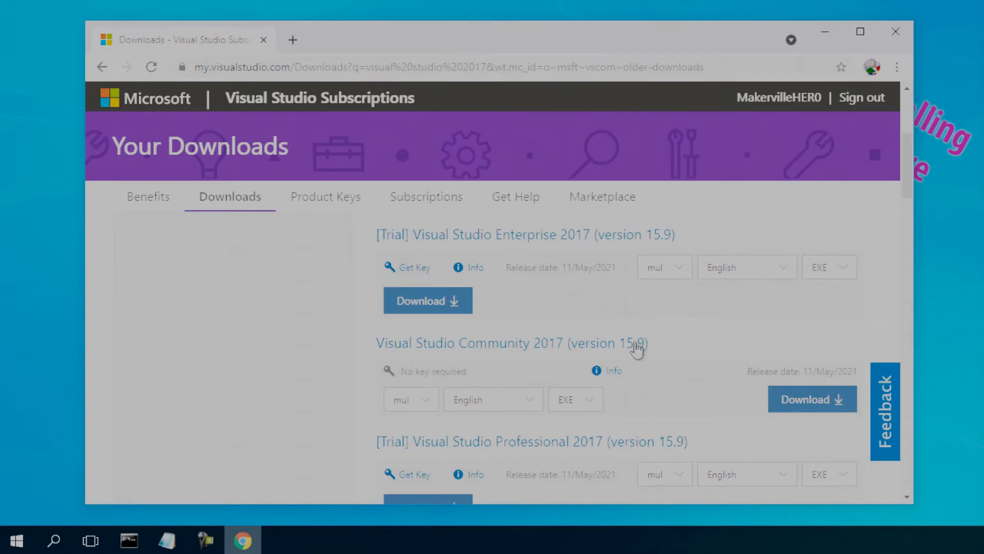
{"action": "left_click", "coordinate": [798, 399]}
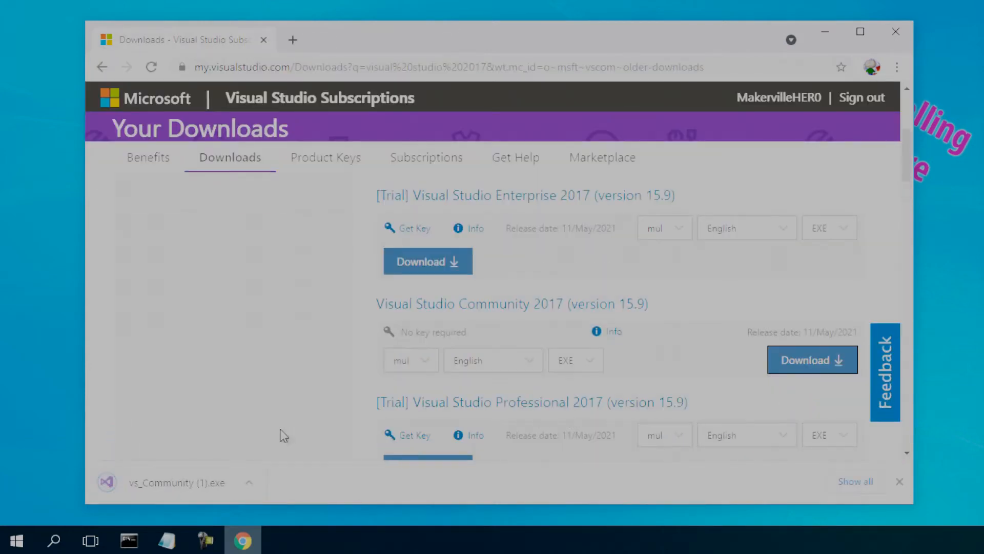
{"action": "left_click", "coordinate": [187, 491]}
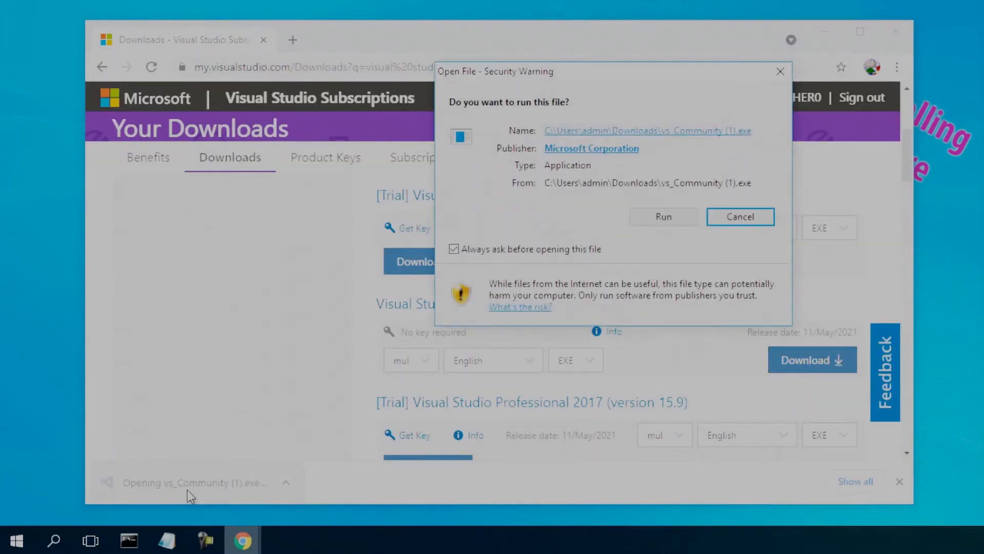
{"action": "left_click", "coordinate": [646, 213]}
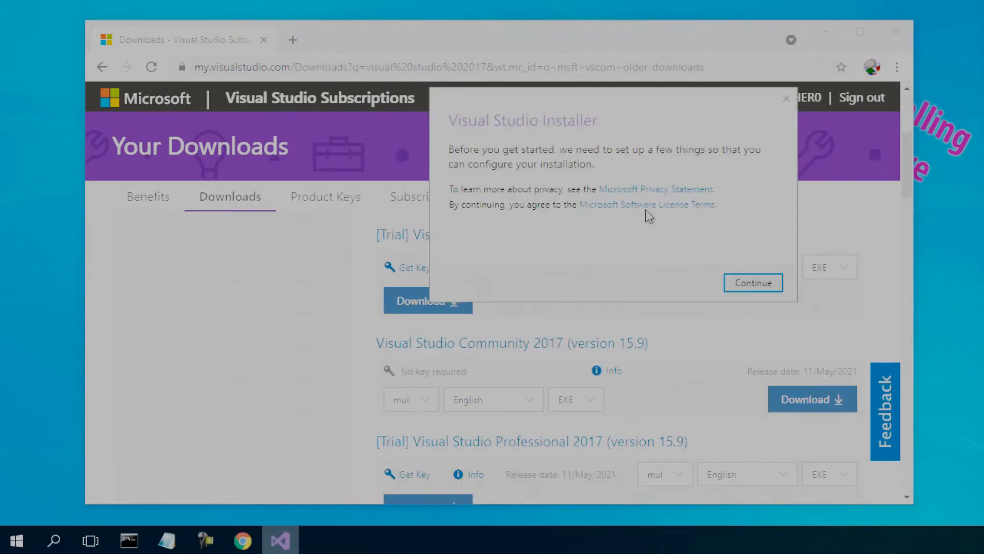
{"action": "left_click", "coordinate": [734, 285]}
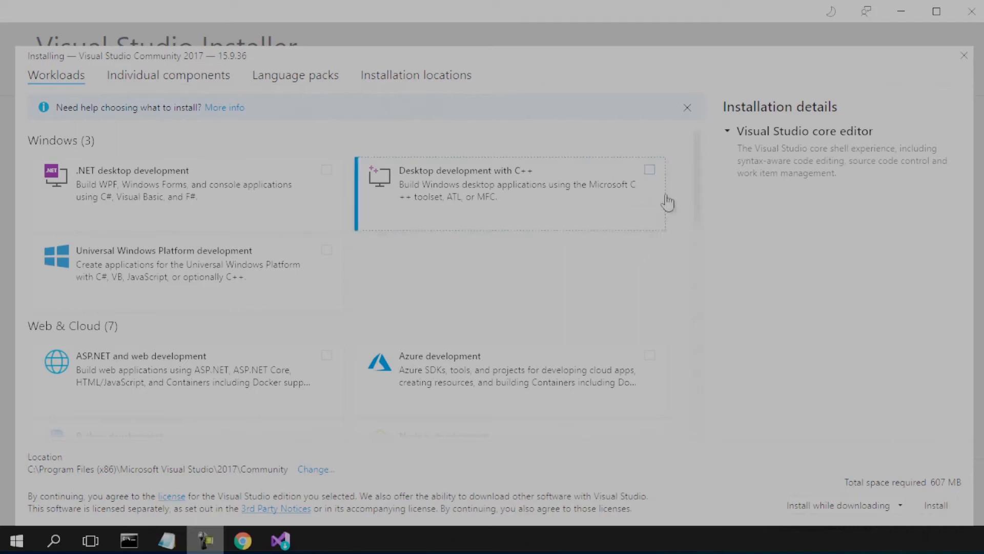
Install Visual Studio with the Desktop development with C++ and Python development workloads, and decline the survey
{"action": "left_click", "coordinate": [650, 170]}
{"action": "left_click_drag", "start_coordinate": [694, 174], "coordinate": [687, 231]}
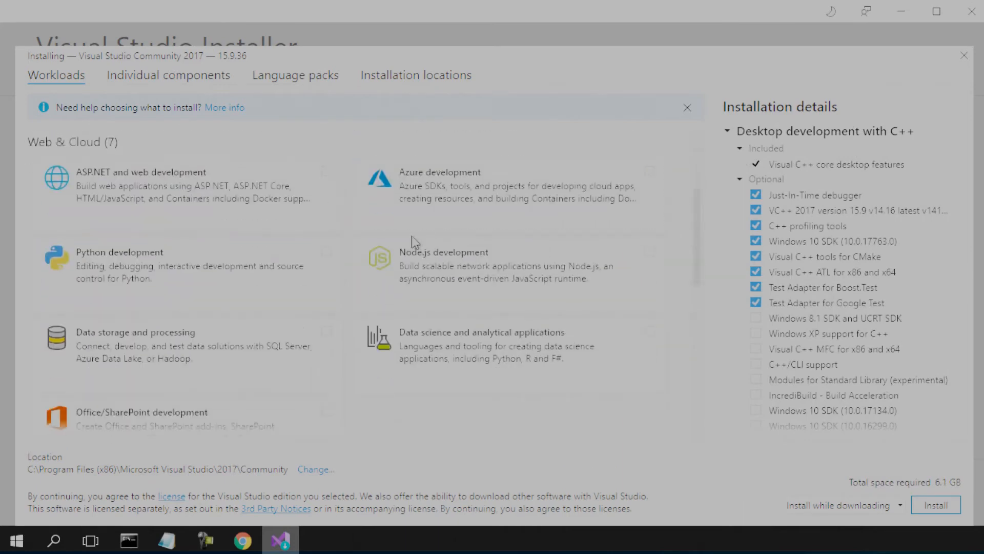
{"action": "left_click", "coordinate": [327, 251]}
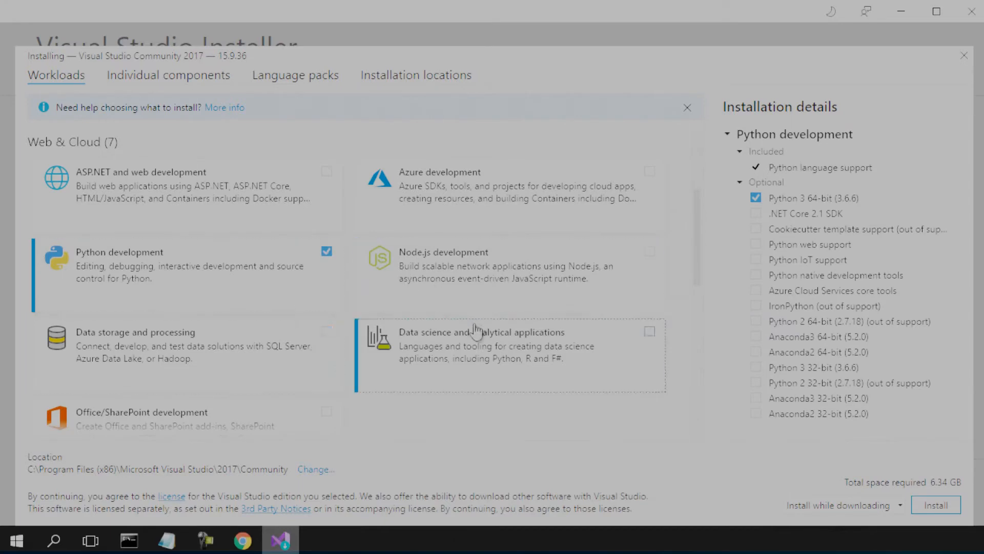
{"action": "left_click", "coordinate": [934, 504]}
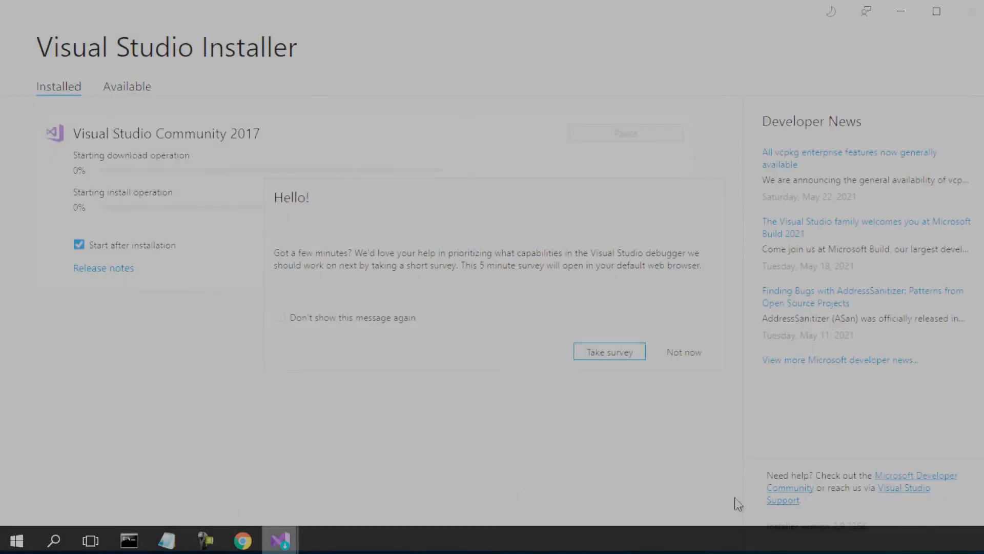
{"action": "left_click", "coordinate": [672, 353]}
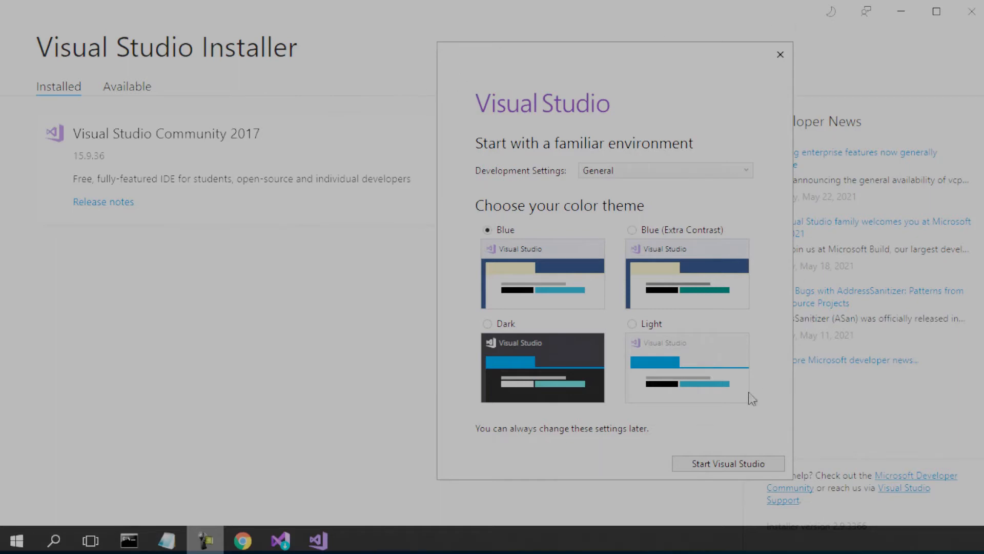
Exit the Visual Studio first-start setup and close the Visual Studio Installer
{"action": "left_click", "coordinate": [718, 466]}
{"action": "left_click", "coordinate": [780, 56]}
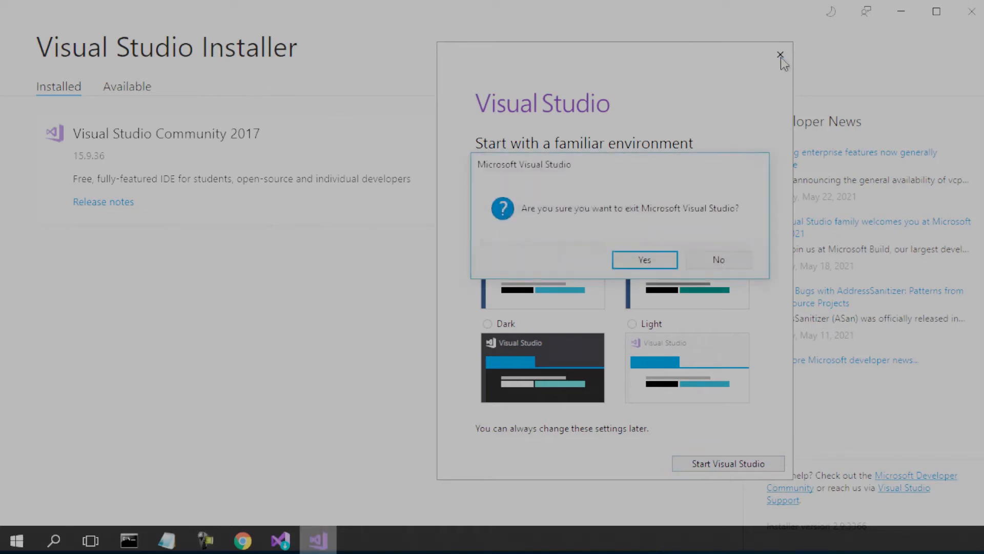
{"action": "left_click", "coordinate": [660, 262]}
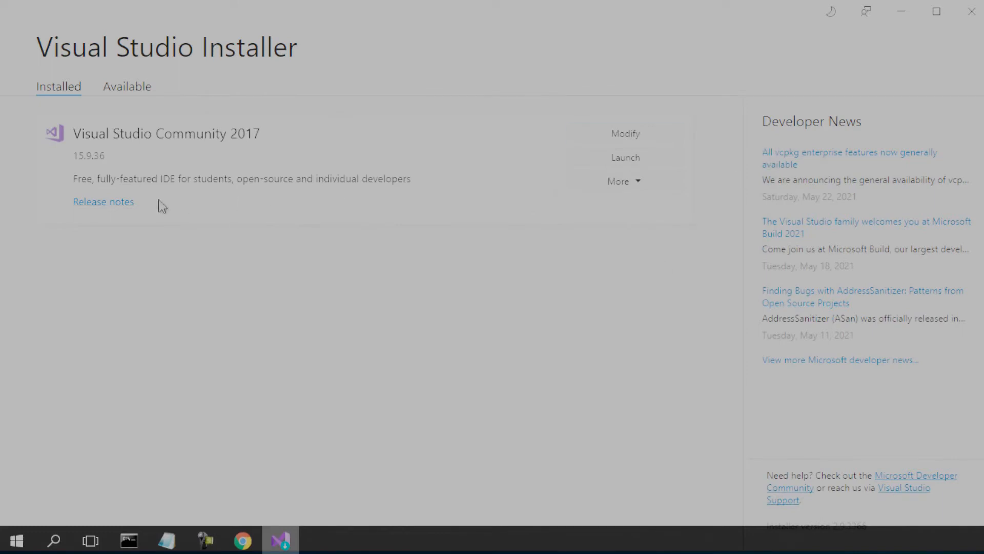
{"action": "left_click", "coordinate": [971, 11]}
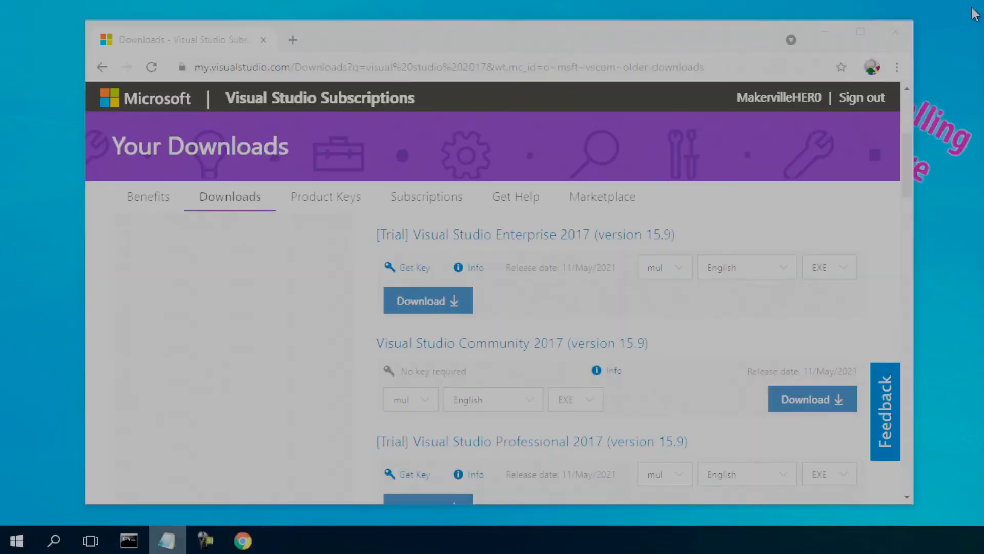
Search the web for "python download" and open the Python.org downloads page
{"action": "left_click", "coordinate": [436, 68]}
{"action": "type", "text": "py"}
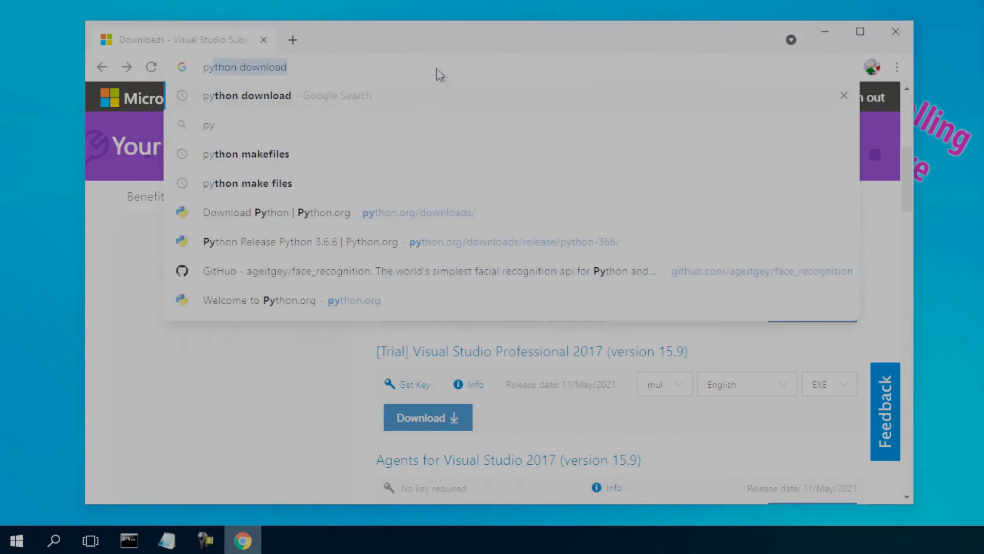
{"action": "key", "text": "Return"}
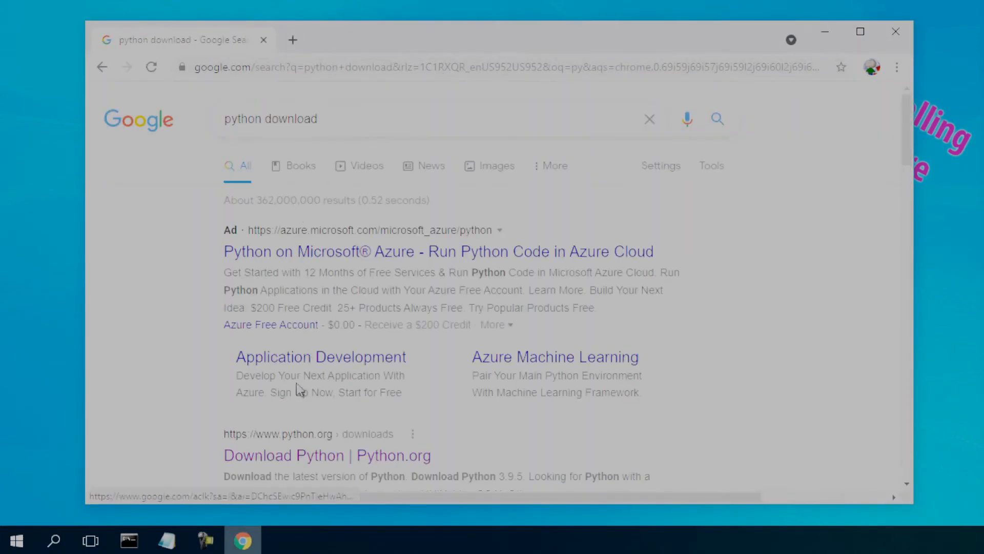
{"action": "left_click", "coordinate": [300, 458]}
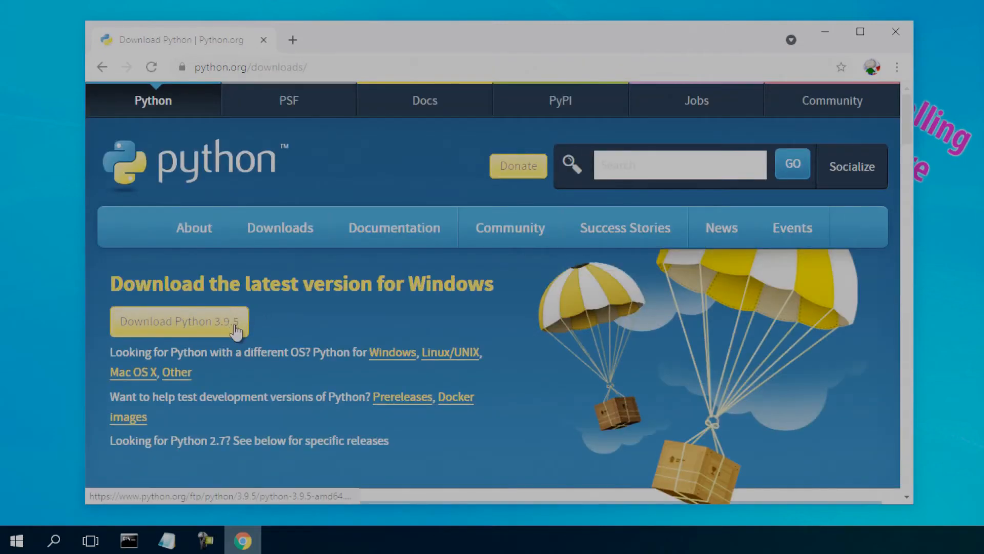
Find the Python 3.6.6 release and download its Windows x86-64 executable installer
{"action": "left_click_drag", "start_coordinate": [907, 117], "coordinate": [912, 202]}
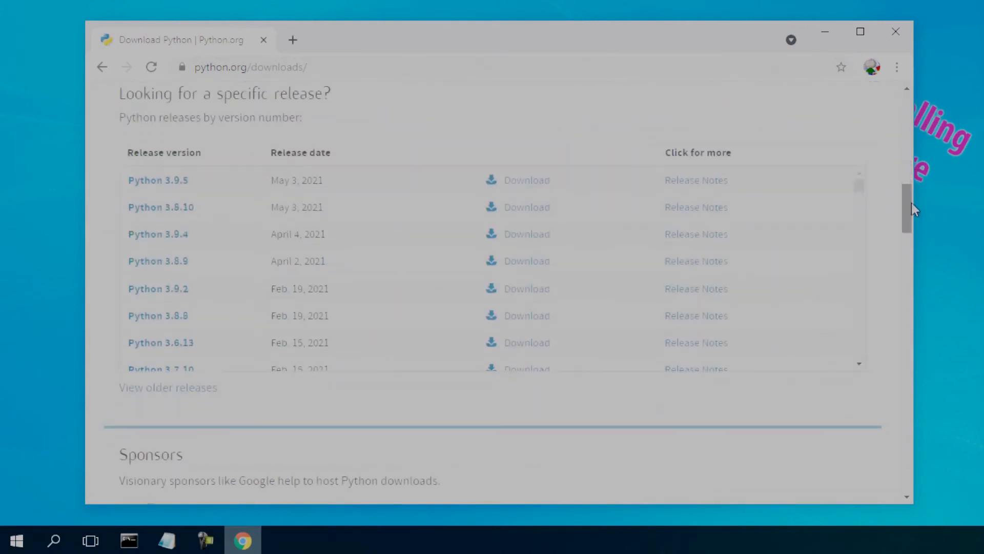
{"action": "left_click_drag", "start_coordinate": [859, 181], "coordinate": [860, 235]}
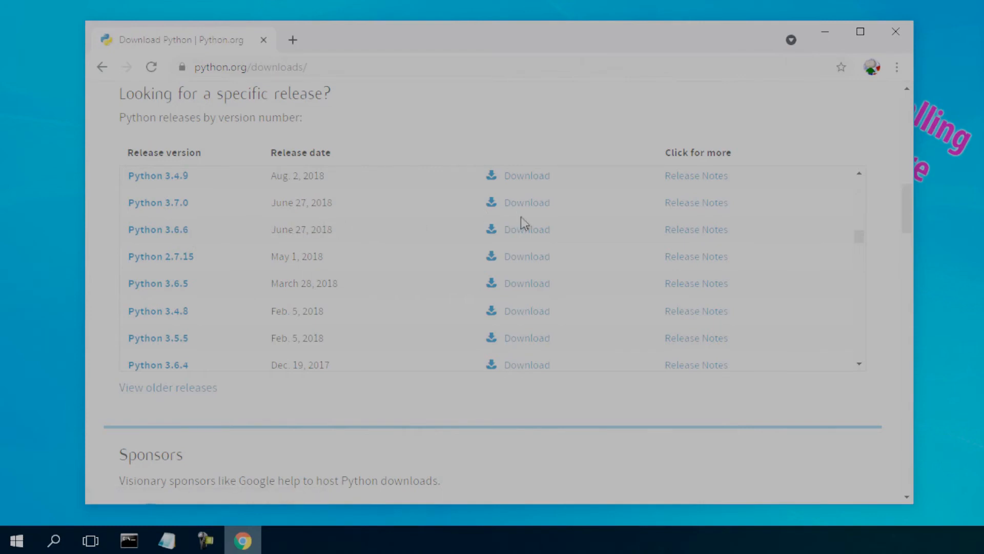
{"action": "left_click", "coordinate": [528, 233]}
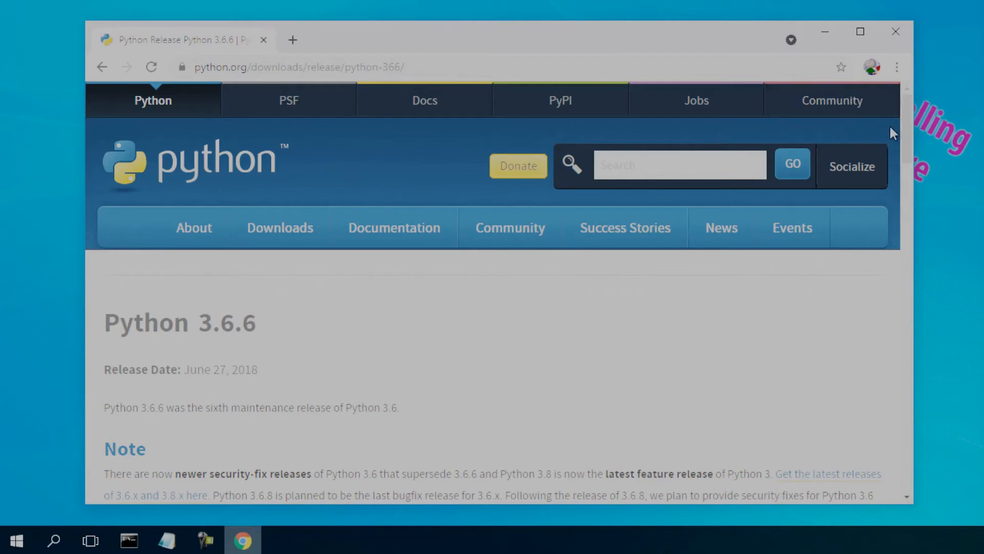
{"action": "left_click_drag", "start_coordinate": [906, 129], "coordinate": [912, 392]}
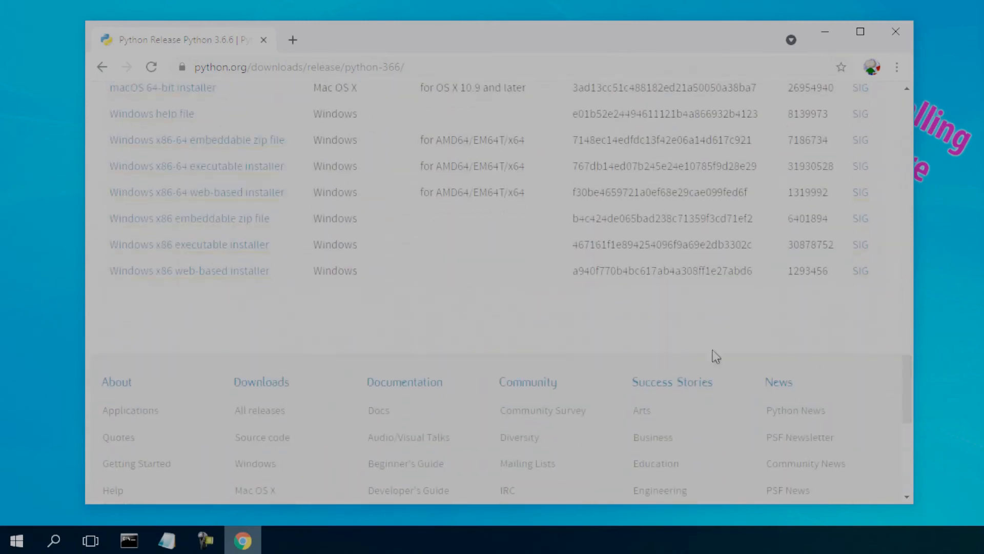
{"action": "left_click", "coordinate": [206, 174]}
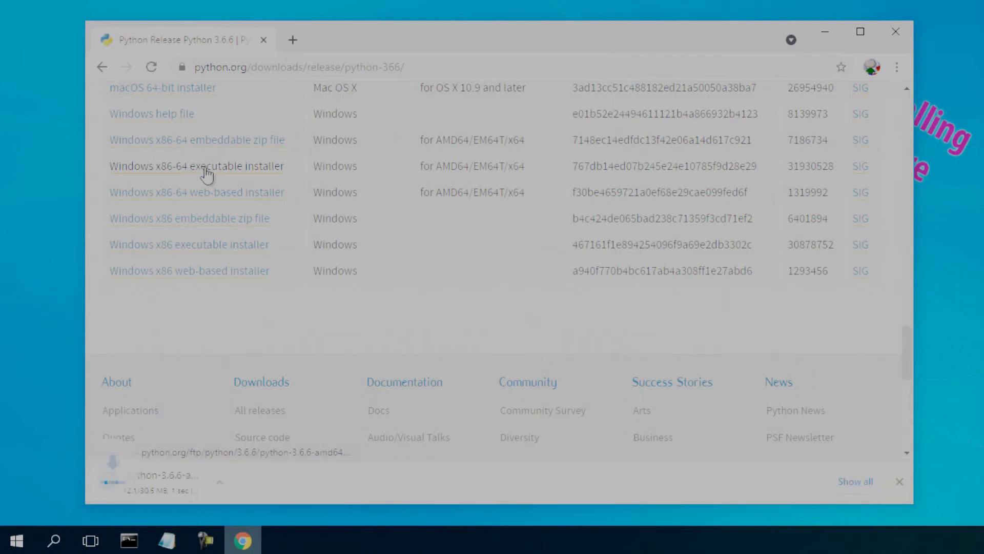
Run the Python 3.6.6 installer, enable Add Python 3.6 to PATH, and start a customized installation with the default optional features
{"action": "left_click", "coordinate": [199, 485]}
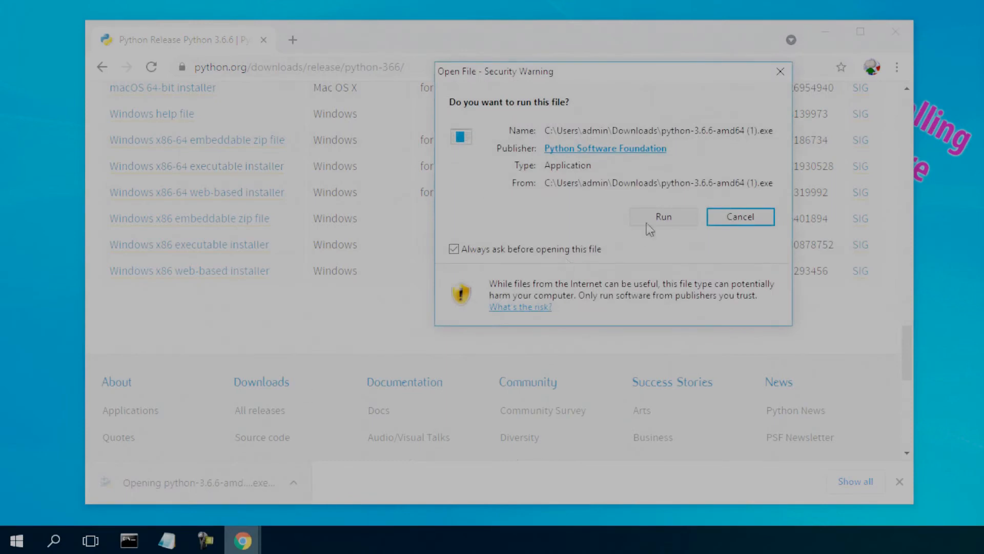
{"action": "left_click", "coordinate": [661, 217]}
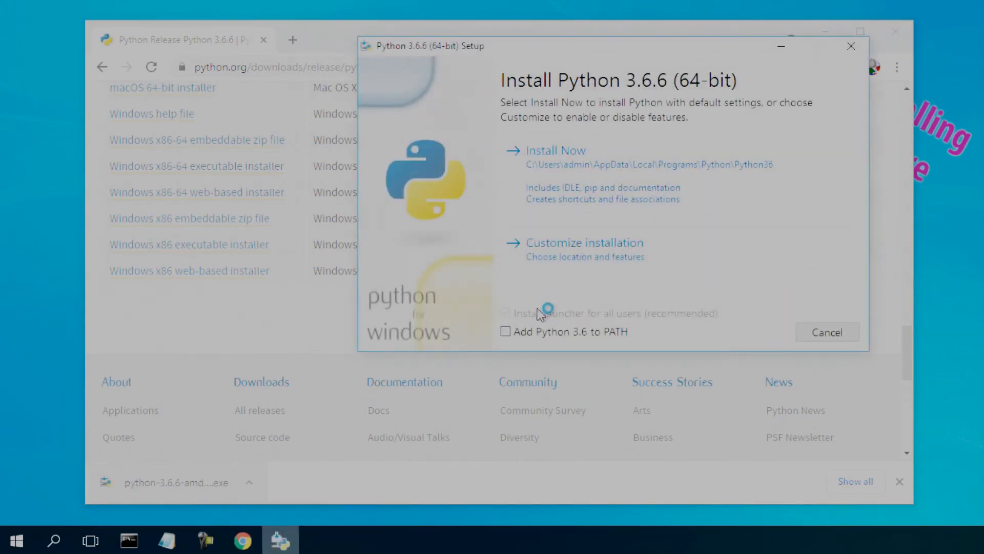
{"action": "left_click", "coordinate": [509, 337]}
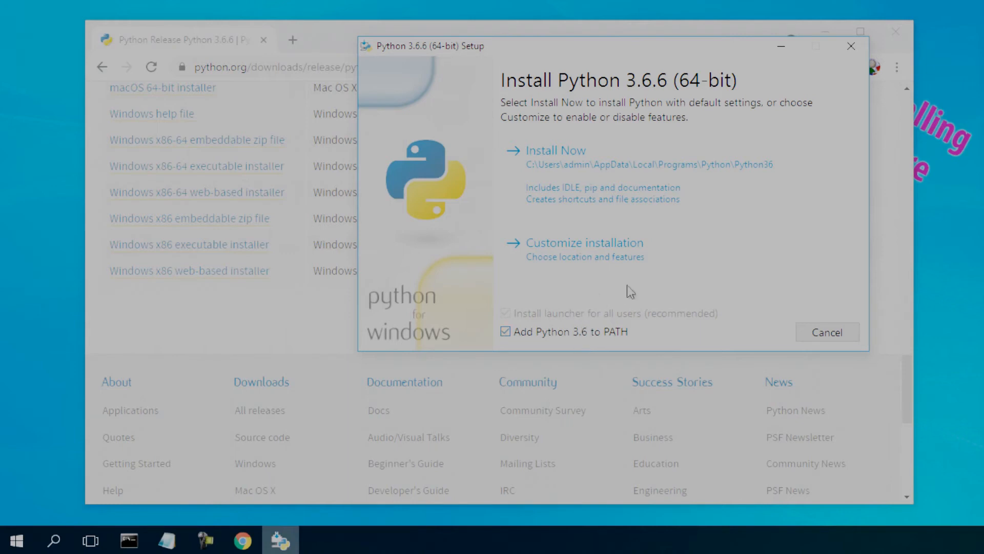
{"action": "left_click", "coordinate": [600, 246]}
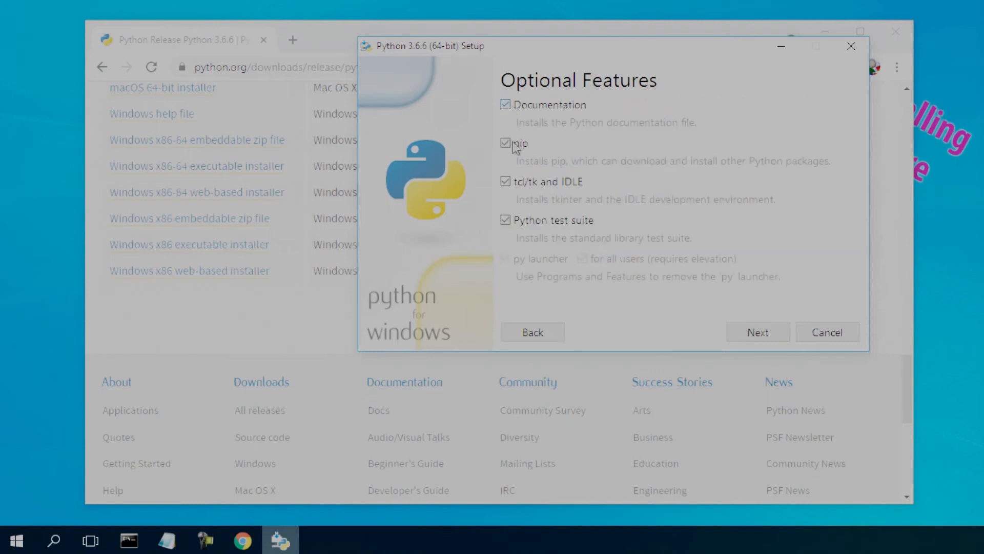
{"action": "left_click", "coordinate": [746, 334]}
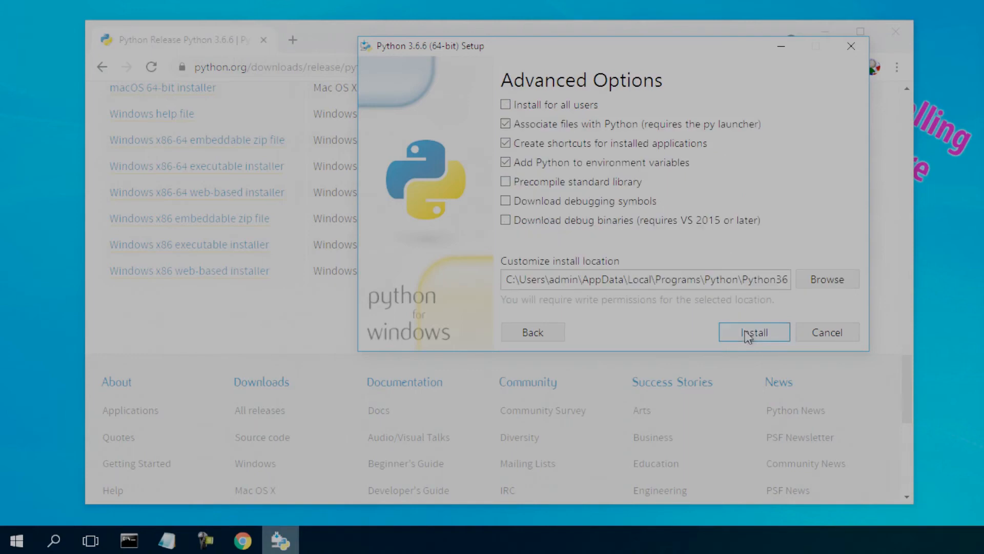
Install Python with the precompiled standard library, debugging symbols and debug binaries enabled, and close the setup and browser windows
{"action": "left_click", "coordinate": [506, 184]}
{"action": "left_click", "coordinate": [506, 202]}
{"action": "left_click", "coordinate": [506, 221]}
{"action": "left_click", "coordinate": [756, 334]}
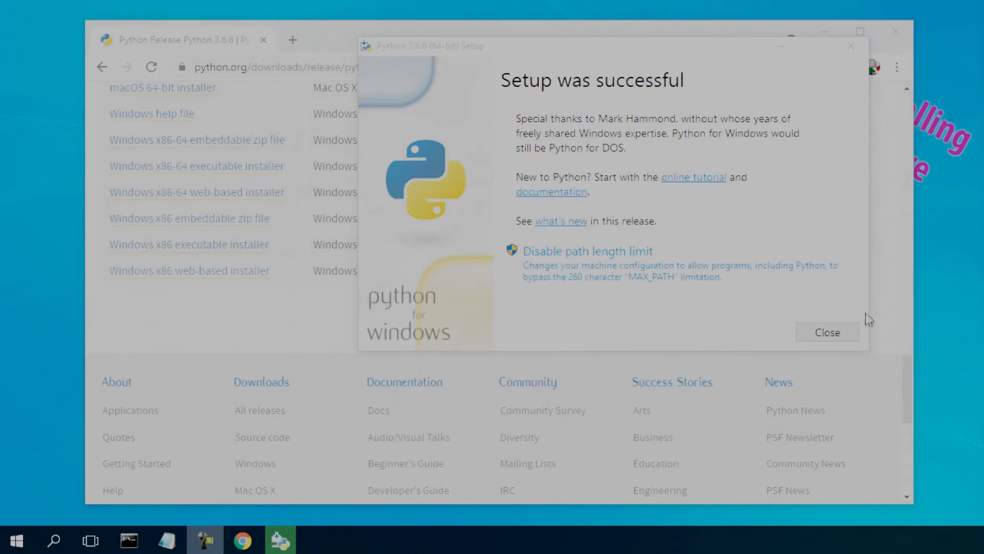
{"action": "left_click", "coordinate": [836, 334]}
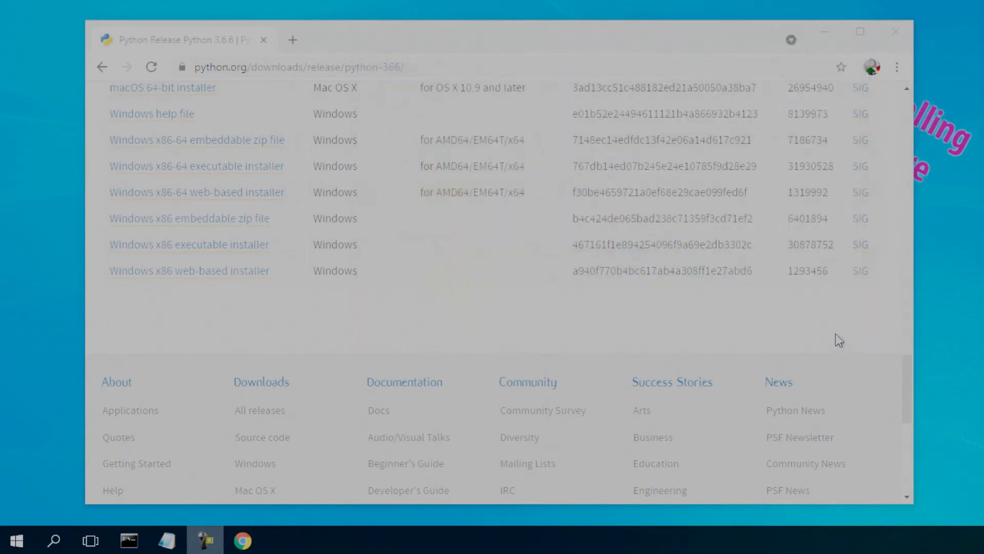
{"action": "left_click", "coordinate": [895, 33]}
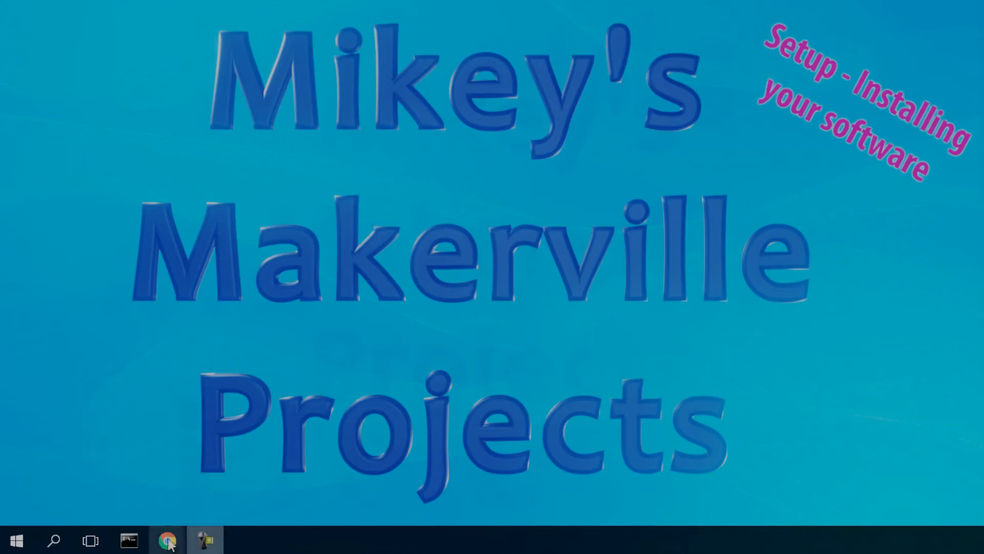
Switch to the Chrome window with the "opencv python version" search and open the opencv-python project page on PyPI
{"action": "mouse_move", "coordinate": [167, 540]}
{"action": "left_click", "coordinate": [226, 451]}
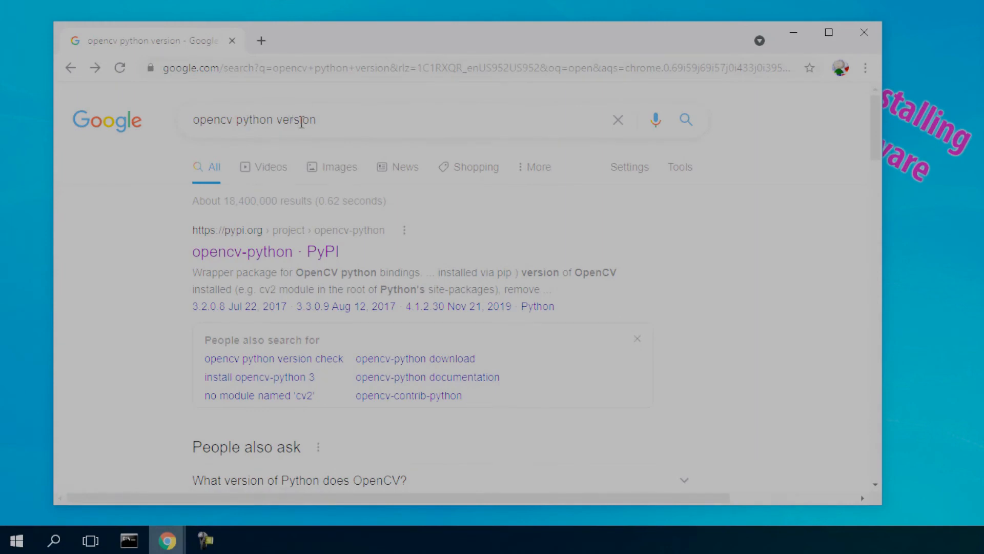
{"action": "left_click", "coordinate": [259, 253]}
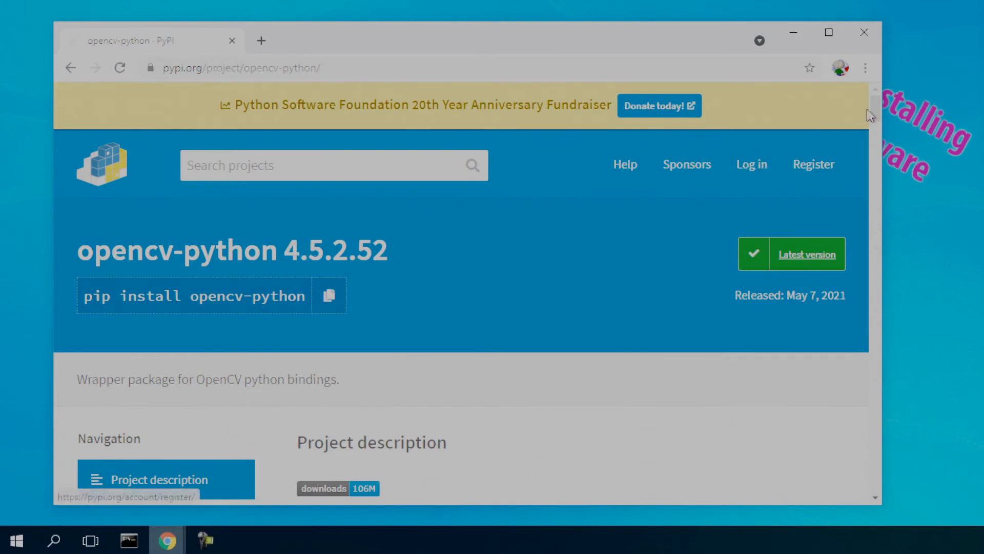
Find release 3.4.10.37 in the opencv-python release history, open it and copy its pip install command
{"action": "left_click_drag", "start_coordinate": [875, 108], "coordinate": [875, 121]}
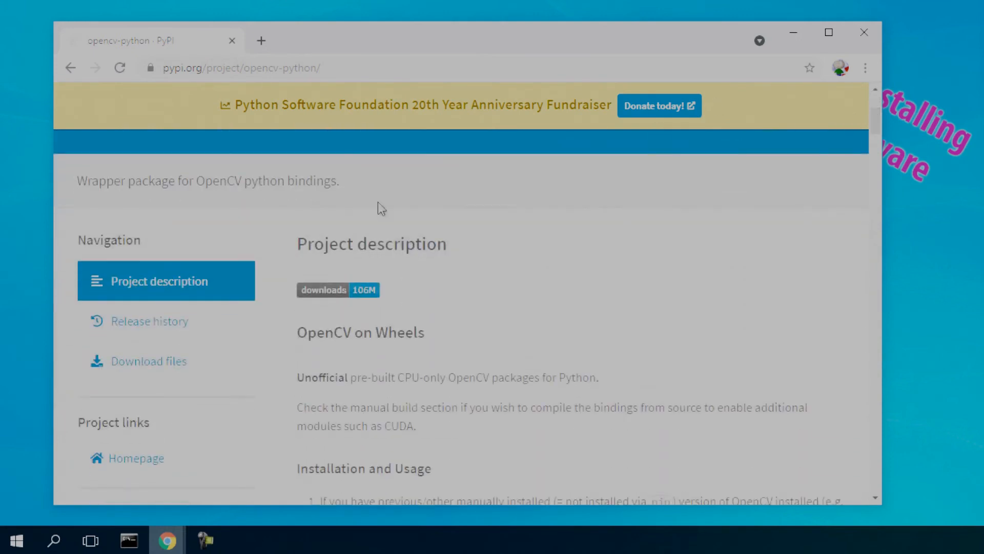
{"action": "left_click", "coordinate": [132, 328]}
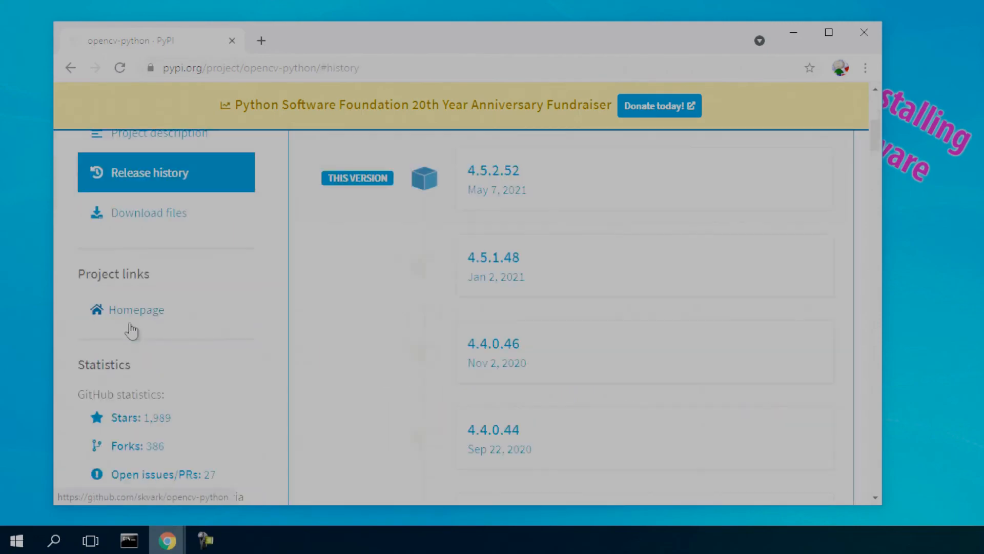
{"action": "left_click_drag", "start_coordinate": [879, 144], "coordinate": [873, 274]}
{"action": "left_click", "coordinate": [525, 205]}
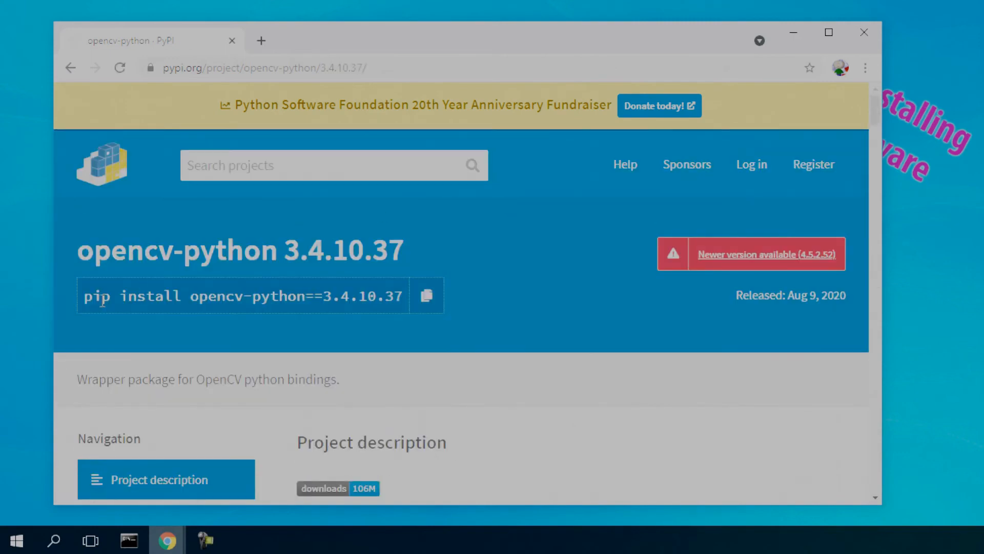
{"action": "left_click", "coordinate": [423, 302]}
Open Command Prompt, move its window fully into view, and paste the copied opencv-python install command
{"action": "left_click", "coordinate": [128, 540]}
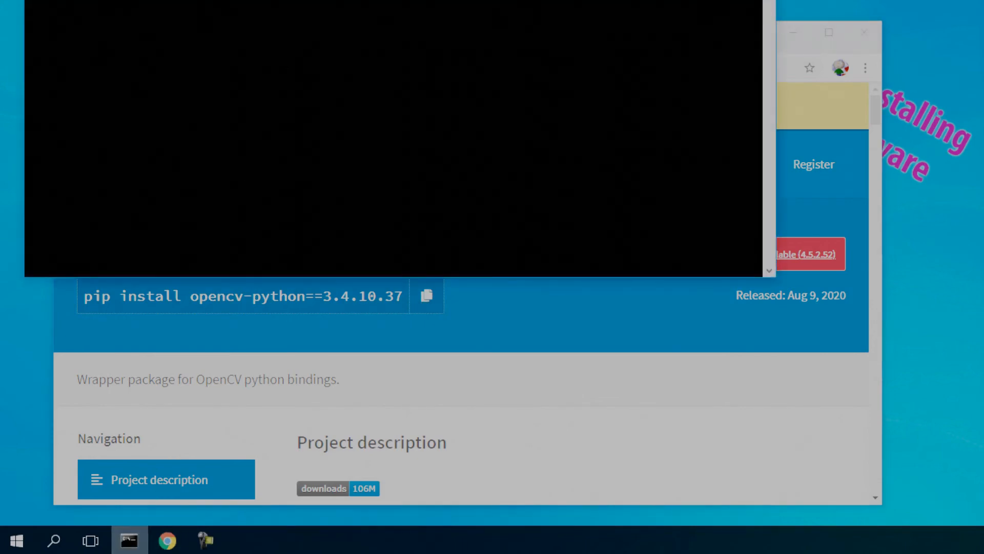
{"action": "left_click_drag", "start_coordinate": [326, 0], "coordinate": [468, 61]}
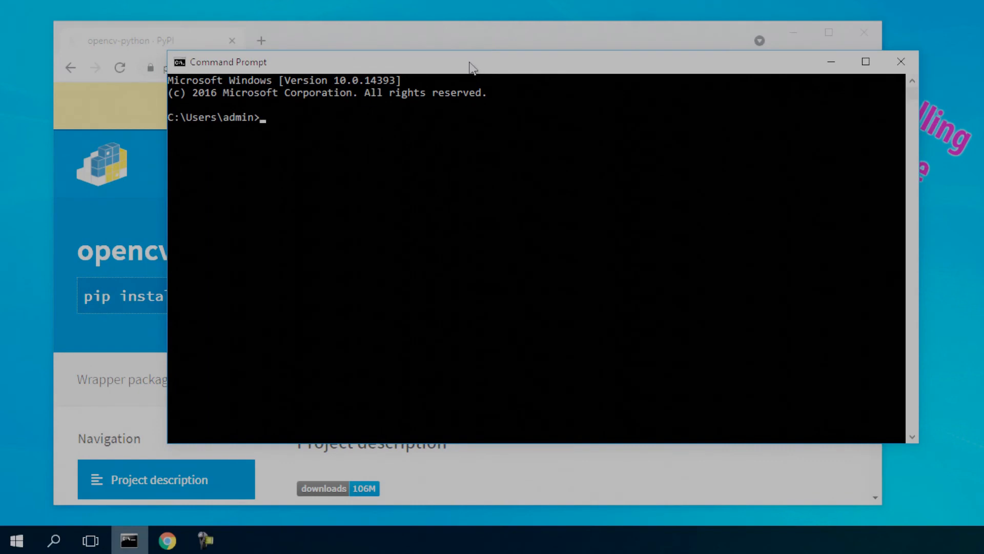
{"action": "left_click", "coordinate": [398, 164]}
{"action": "key", "text": "ctrl+v"}
Change pip to pip3 in the pasted command and run pip3 install opencv-python==3.4.10.37
{"action": "key", "text": "Left"}
{"action": "key", "text": "Left"}
{"action": "key", "text": "Left"}
{"action": "key", "text": "Left"}
{"action": "key", "text": "Left"}
{"action": "key", "text": "Left"}
{"action": "key", "text": "Left"}
{"action": "key", "text": "Left"}
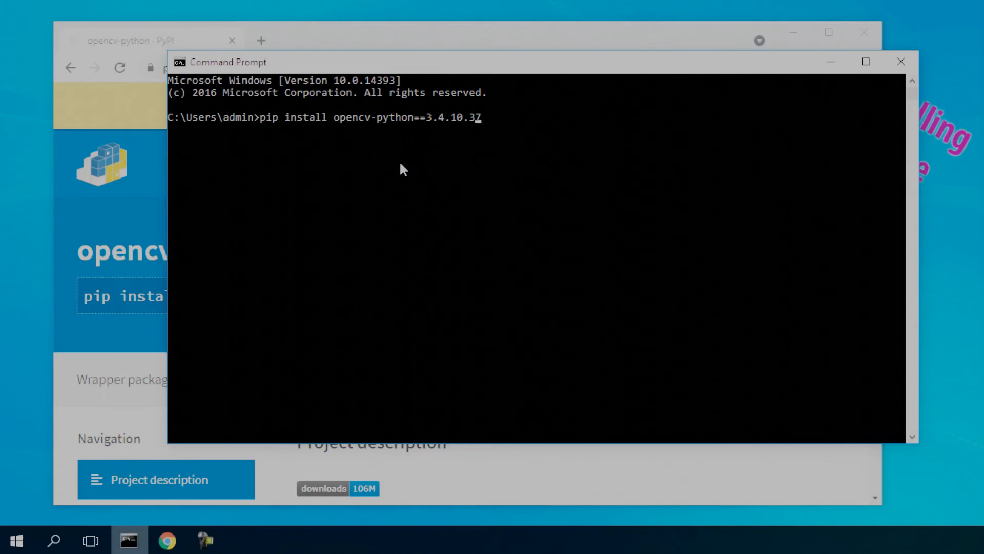
{"action": "key", "text": "Left"}
{"action": "key", "text": "Left"}
{"action": "key", "text": "Left"}
{"action": "key", "text": "Left"}
{"action": "key", "text": "Left"}
{"action": "key", "text": "Left"}
{"action": "key", "text": "Left"}
{"action": "key", "text": "Left"}
{"action": "key", "text": "Left"}
{"action": "key", "text": "Left"}
{"action": "key", "text": "Left"}
{"action": "key", "text": "Left"}
{"action": "key", "text": "Left"}
{"action": "key", "text": "Left"}
{"action": "key", "text": "Left"}
{"action": "key", "text": "Left"}
{"action": "key", "text": "Left"}
{"action": "key", "text": "Left"}
{"action": "key", "text": "Left"}
{"action": "key", "text": "Left"}
{"action": "type", "text": "3"}
{"action": "key", "text": "Right"}
{"action": "key", "text": "Right"}
{"action": "key", "text": "Right"}
{"action": "key", "text": "Right"}
{"action": "key", "text": "Right"}
{"action": "key", "text": "Right"}
{"action": "key", "text": "Right"}
{"action": "key", "text": "Right"}
{"action": "key", "text": "Right"}
{"action": "key", "text": "Right"}
{"action": "key", "text": "Right"}
{"action": "key", "text": "Right"}
{"action": "key", "text": "Right"}
{"action": "key", "text": "Right"}
{"action": "key", "text": "Right"}
{"action": "key", "text": "Right"}
{"action": "key", "text": "Right"}
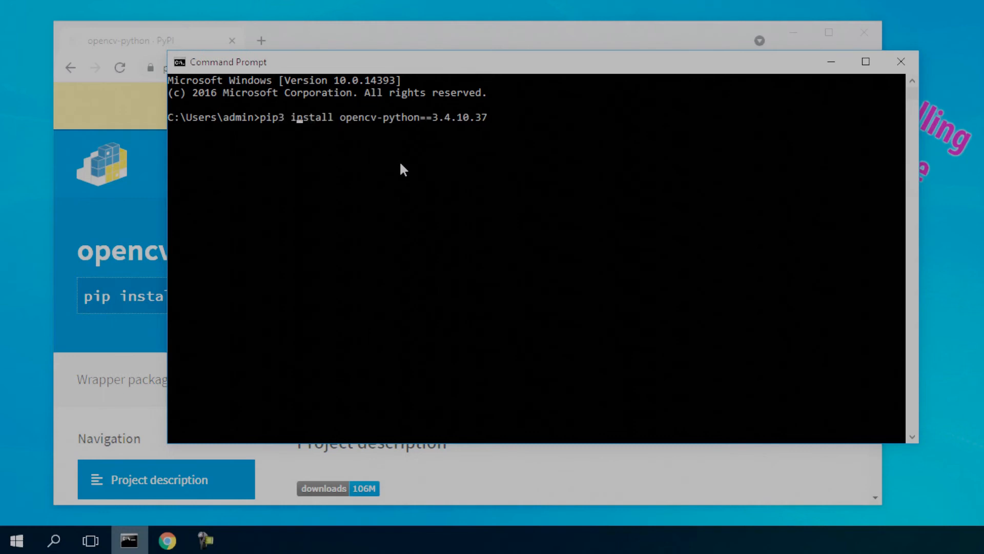
{"action": "key", "text": "Right"}
{"action": "key", "text": "Right"}
{"action": "key", "text": "Right"}
{"action": "key", "text": "Right"}
{"action": "key", "text": "Right"}
{"action": "key", "text": "Right"}
{"action": "key", "text": "Right"}
{"action": "key", "text": "Right"}
{"action": "key", "text": "Right"}
{"action": "key", "text": "Right"}
{"action": "key", "text": "Right"}
{"action": "key", "text": "Right"}
{"action": "key", "text": "Right"}
{"action": "key", "text": "Right"}
{"action": "key", "text": "Right"}
{"action": "key", "text": "Right"}
{"action": "key", "text": "Return"}
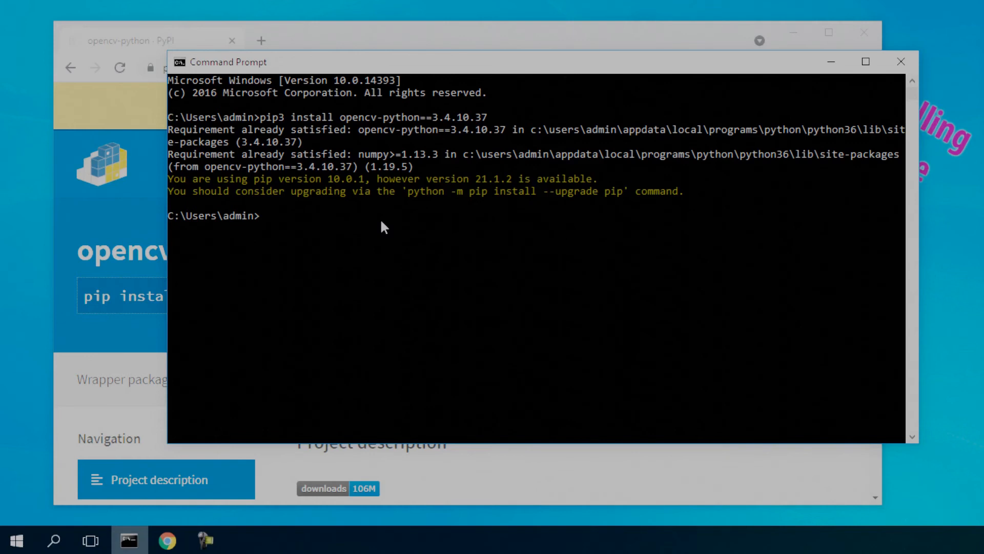
Reuse the previous command with the package replaced by CMAKE and run pip3 install CMAKE
{"action": "key", "text": "Up"}
{"action": "key", "text": "BackSpace"}
{"action": "key", "text": "BackSpace"}
{"action": "key", "text": "BackSpace"}
{"action": "key", "text": "BackSpace"}
{"action": "key", "text": "BackSpace"}
{"action": "key", "text": "BackSpace"}
{"action": "key", "text": "BackSpace"}
{"action": "key", "text": "BackSpace"}
{"action": "key", "text": "BackSpace"}
{"action": "key", "text": "BackSpace"}
{"action": "key", "text": "BackSpace"}
{"action": "key", "text": "BackSpace"}
{"action": "key", "text": "BackSpace"}
{"action": "key", "text": "BackSpace"}
{"action": "key", "text": "BackSpace"}
{"action": "key", "text": "BackSpace"}
{"action": "key", "text": "BackSpace"}
{"action": "key", "text": "BackSpace"}
{"action": "key", "text": "BackSpace"}
{"action": "key", "text": "BackSpace"}
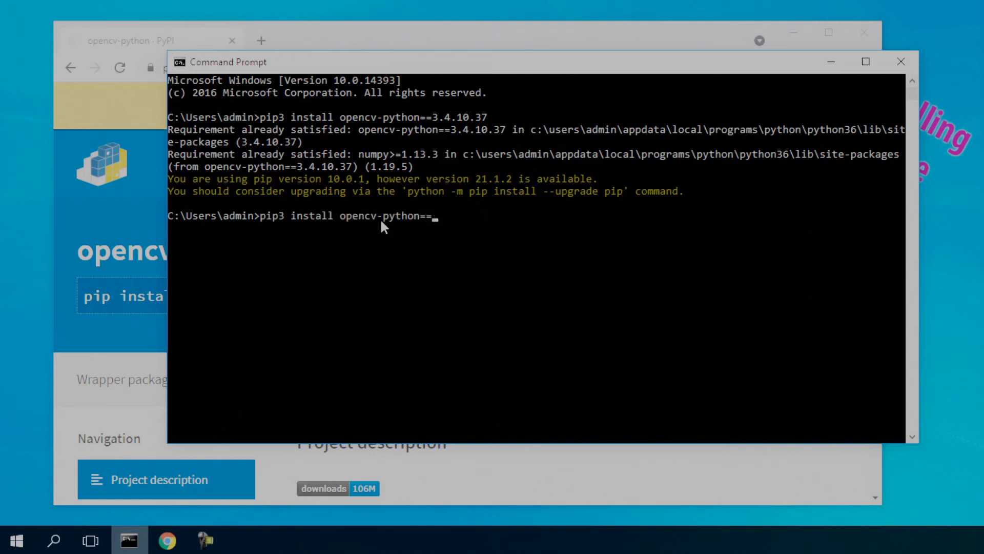
{"action": "type", "text": "CMAKE"}
{"action": "key", "text": "Return"}
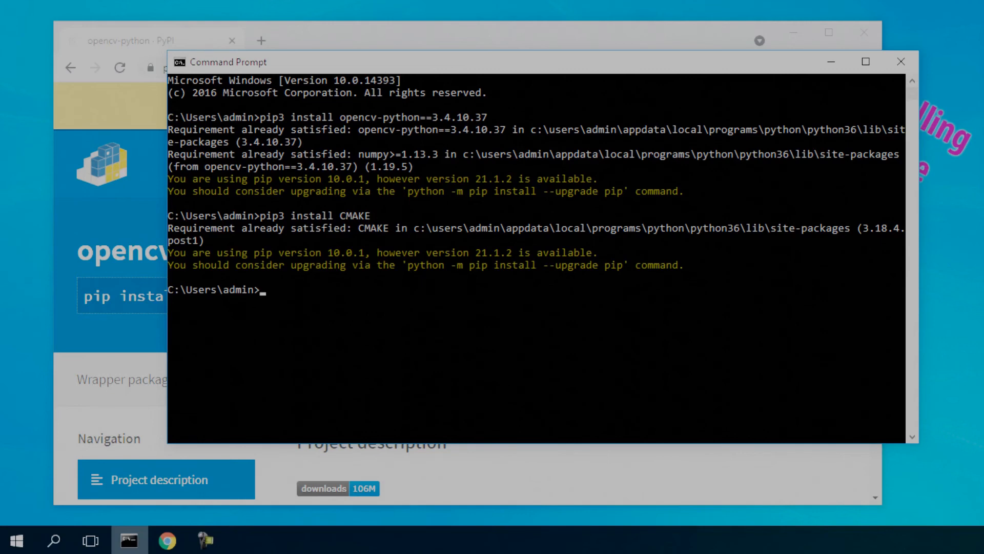
Copy pip3 install face_recognition from the Face Recognition installation docs in Chrome and highlight version 1.2.3 in the History page
{"action": "left_click_drag", "start_coordinate": [983, 66], "coordinate": [289, 36]}
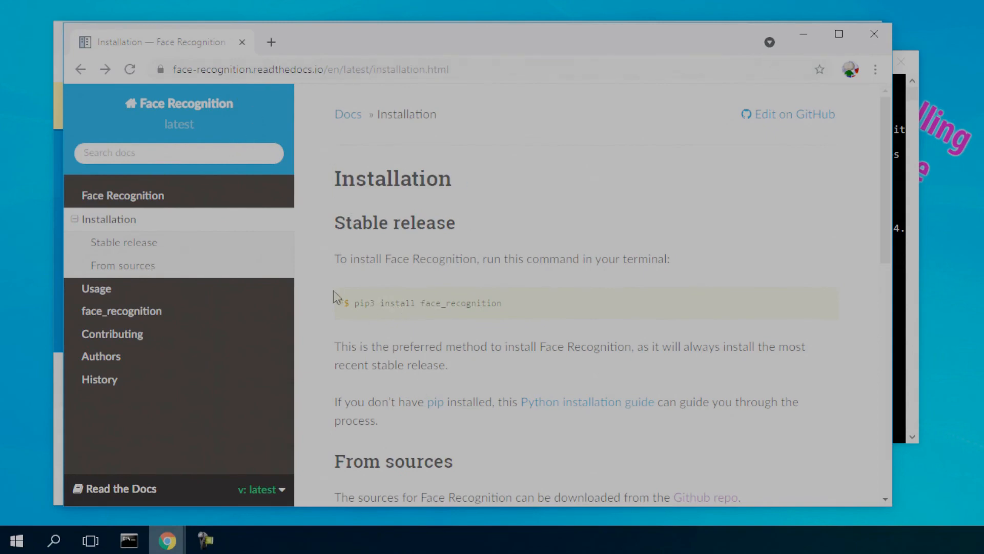
{"action": "left_click_drag", "start_coordinate": [492, 303], "coordinate": [355, 306]}
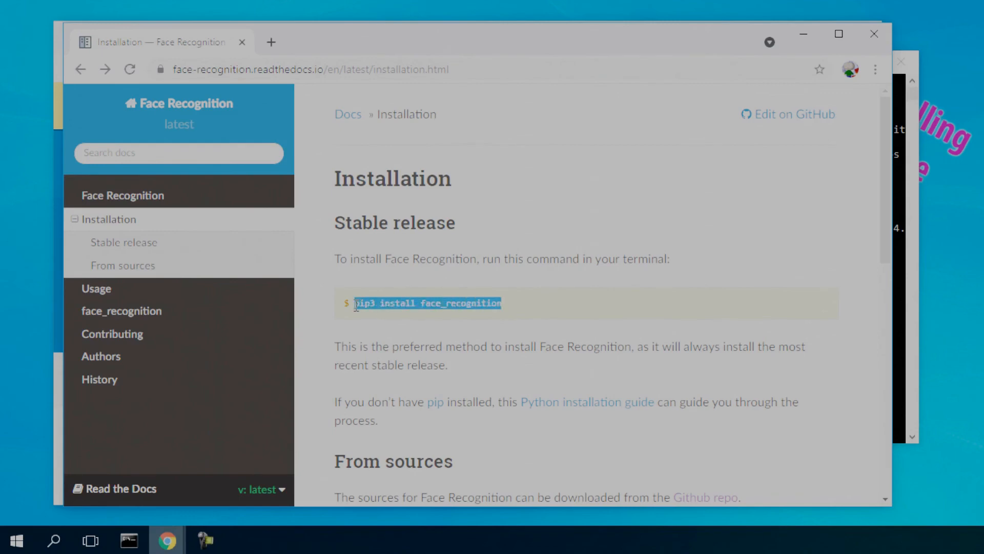
{"action": "left_click", "coordinate": [138, 385]}
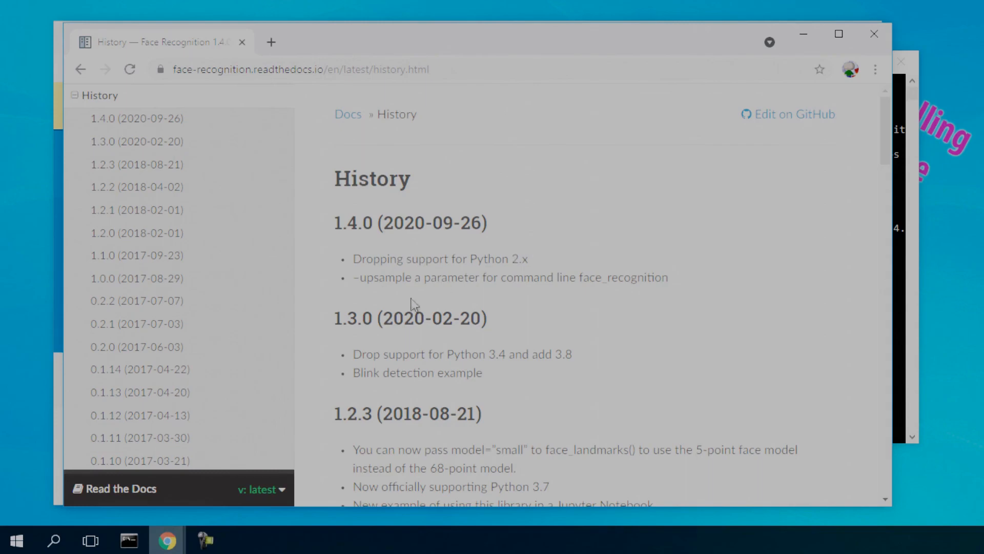
{"action": "left_click_drag", "start_coordinate": [336, 416], "coordinate": [371, 414]}
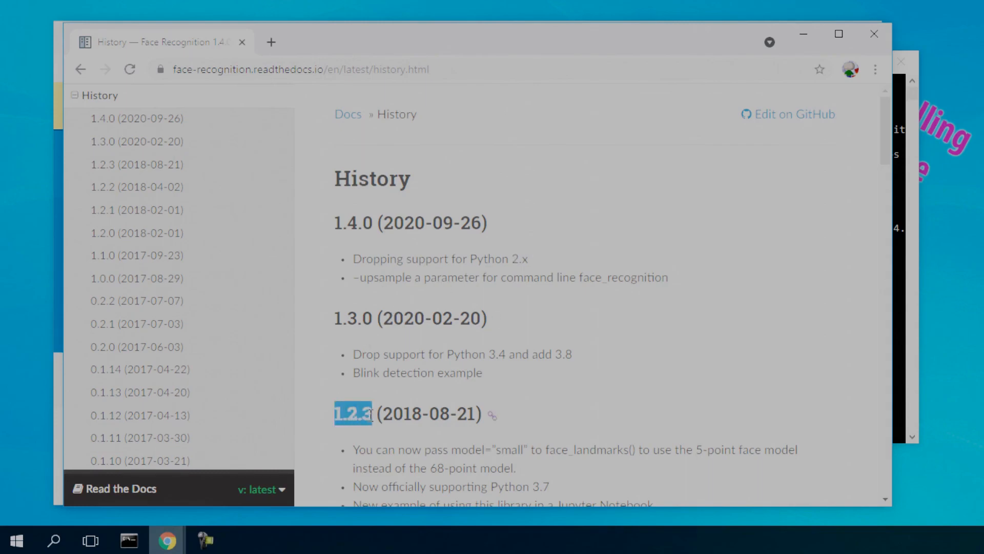
Return to Command Prompt, run pip3 install face_recognition, and close the Command Prompt and opencv-python browser windows
{"action": "left_click", "coordinate": [805, 34]}
{"action": "left_click", "coordinate": [637, 325]}
{"action": "key", "text": "ctrl+v"}
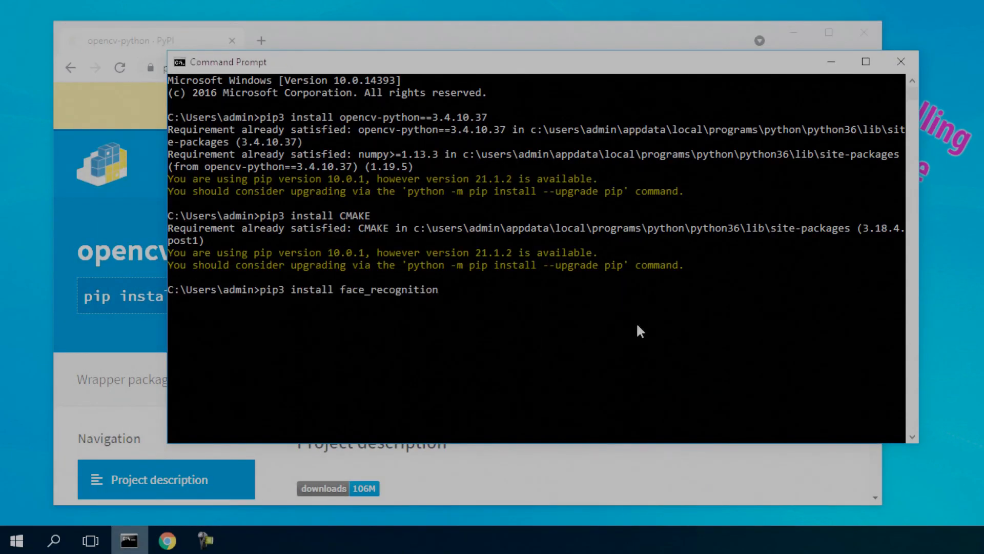
{"action": "key", "text": "Return"}
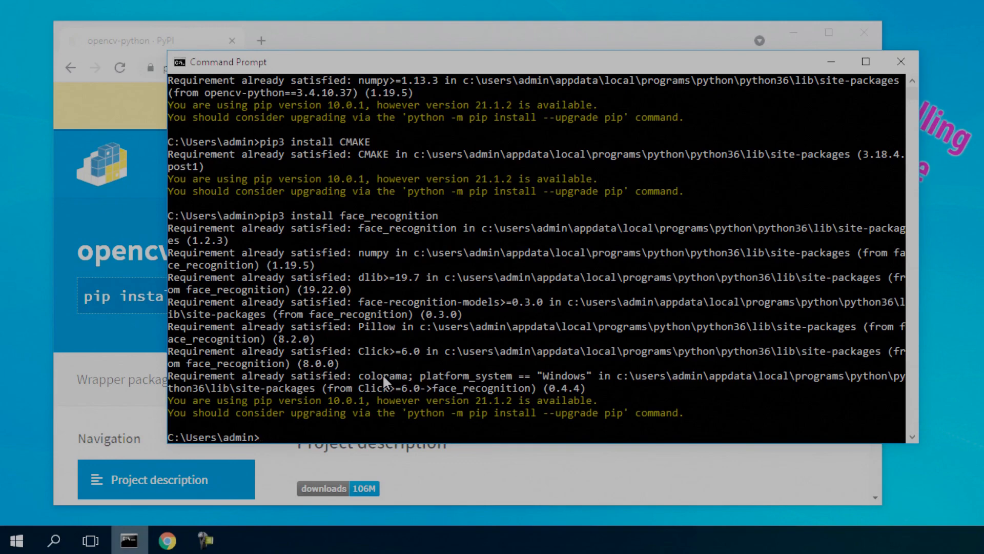
{"action": "left_click", "coordinate": [900, 61]}
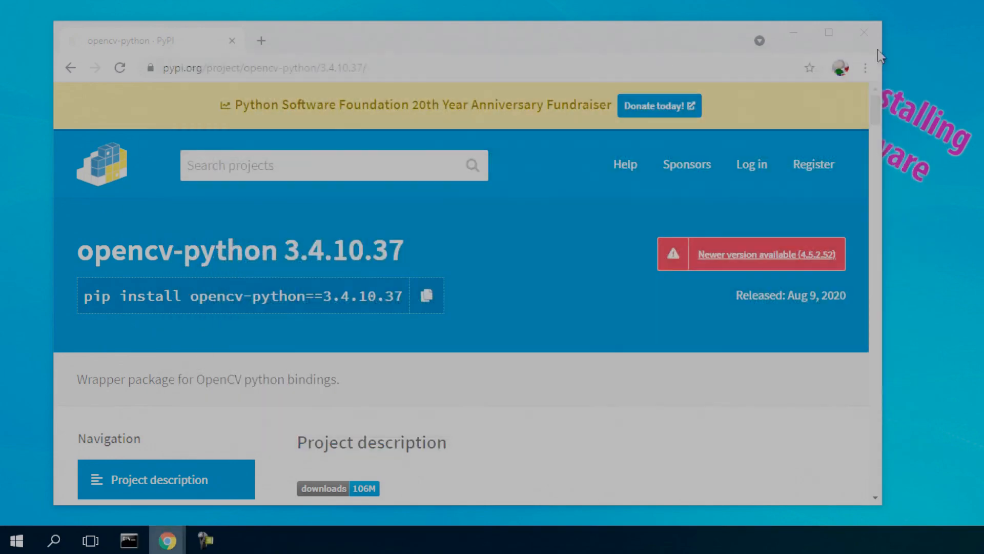
{"action": "left_click", "coordinate": [869, 36]}
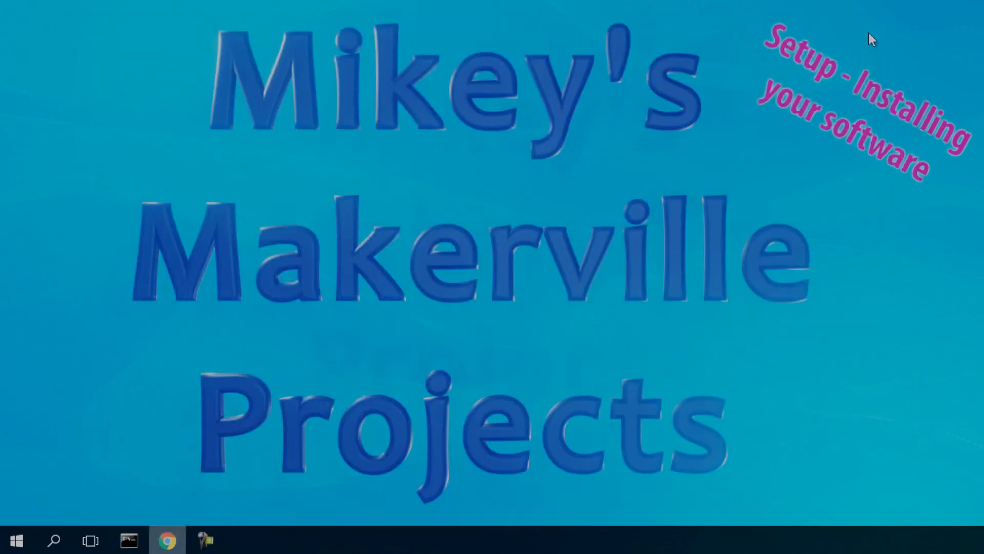